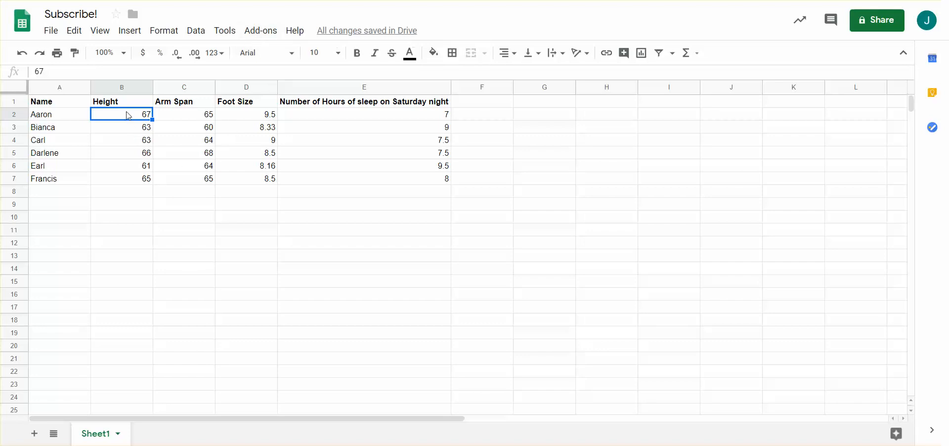
drag(133, 117, 195, 171)
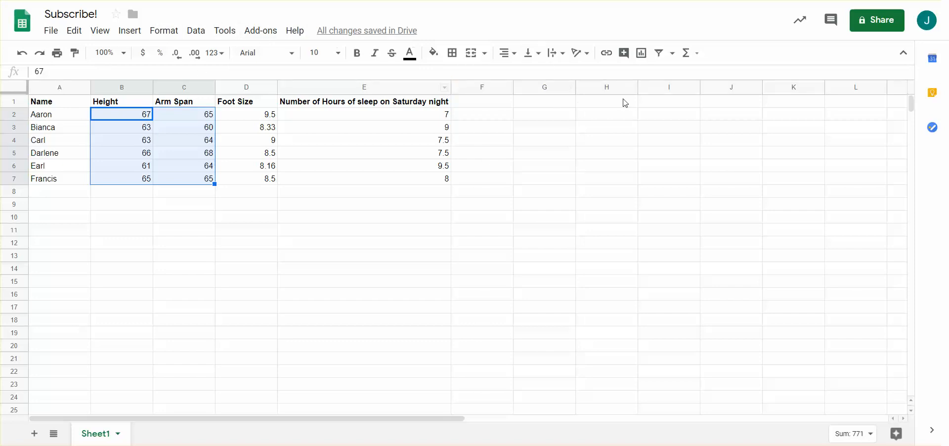
click(132, 31)
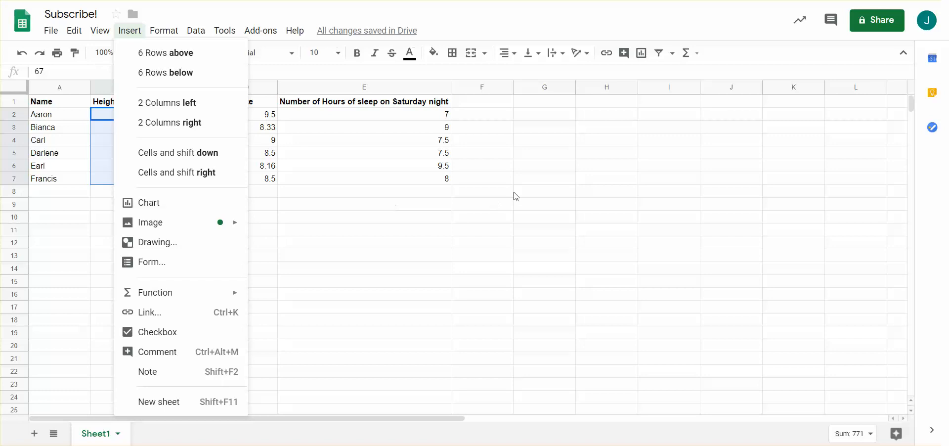
click(398, 179)
Step: Insert a chart from the Height and Arm Span values in B2:C7 and move it below the data table
drag(132, 117, 211, 178)
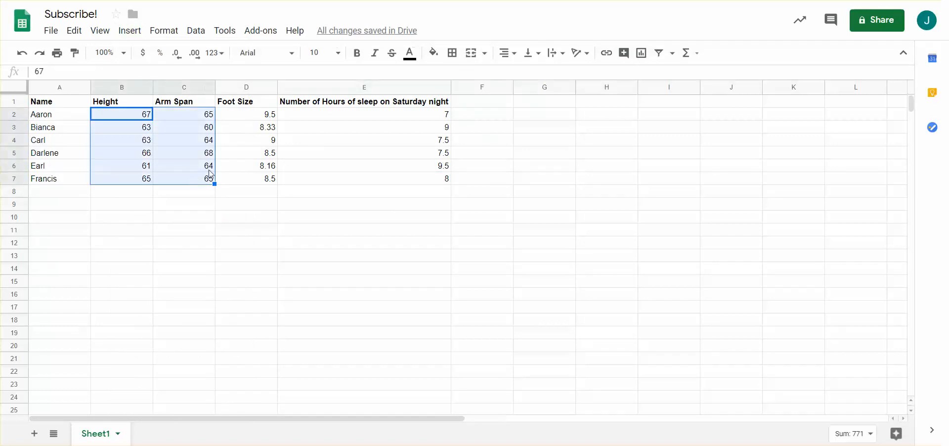
click(642, 53)
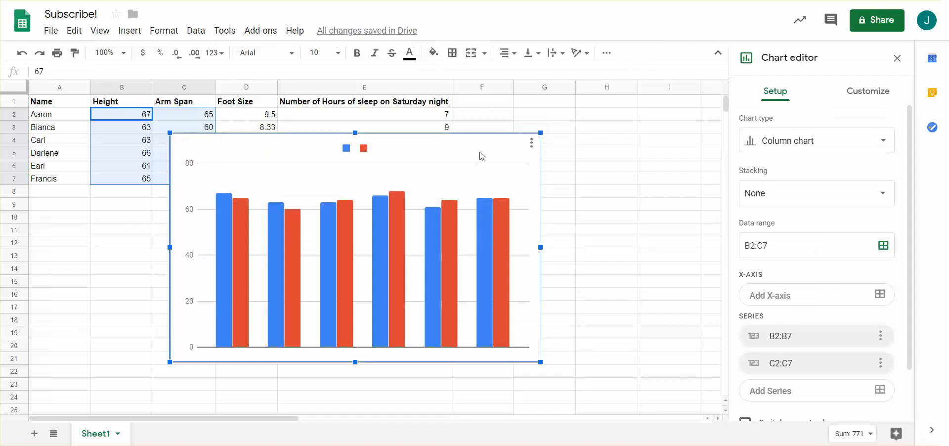
drag(483, 144, 643, 189)
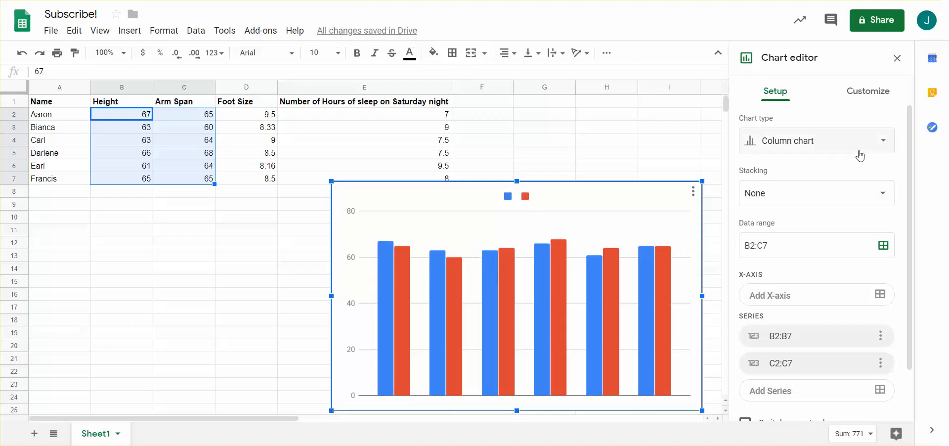
Step: Change the chart type from column to Scatter chart
click(885, 143)
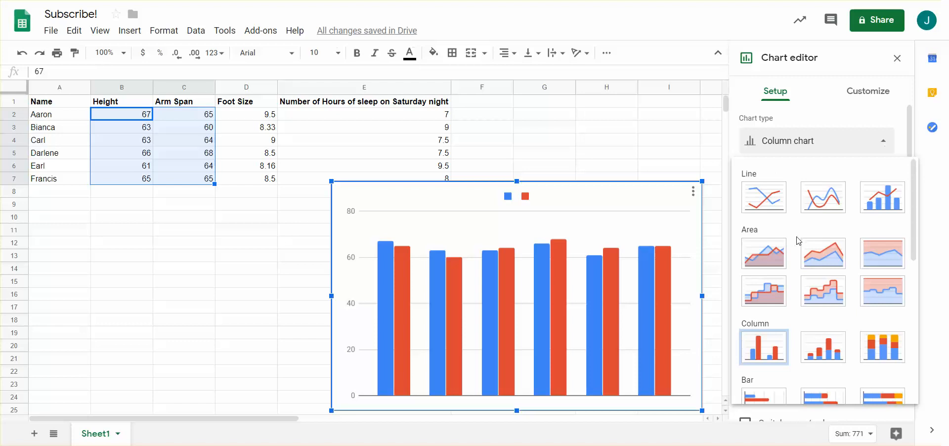
scroll(799, 241, down, 4)
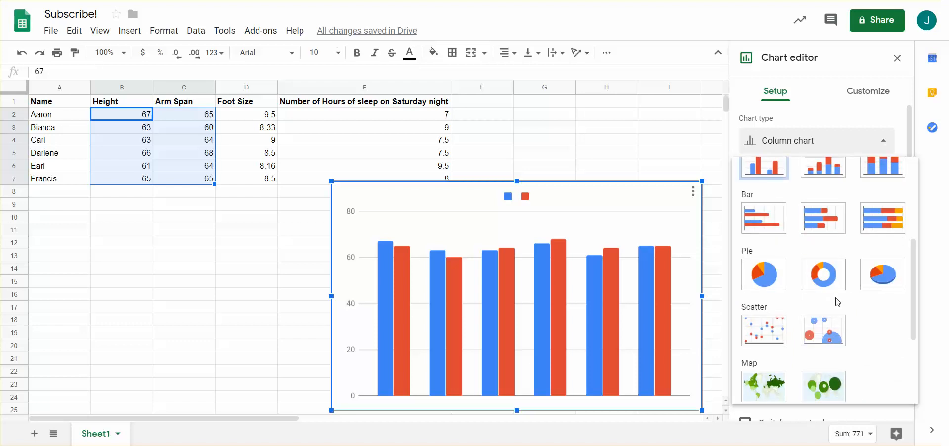
click(769, 331)
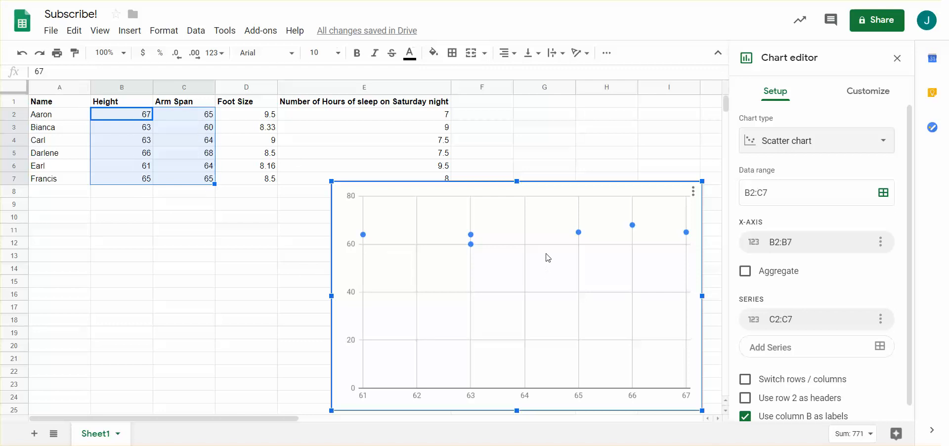
Step: Try switching the scatter chart's rows and columns and turn the option back off
scroll(755, 303, down, 1)
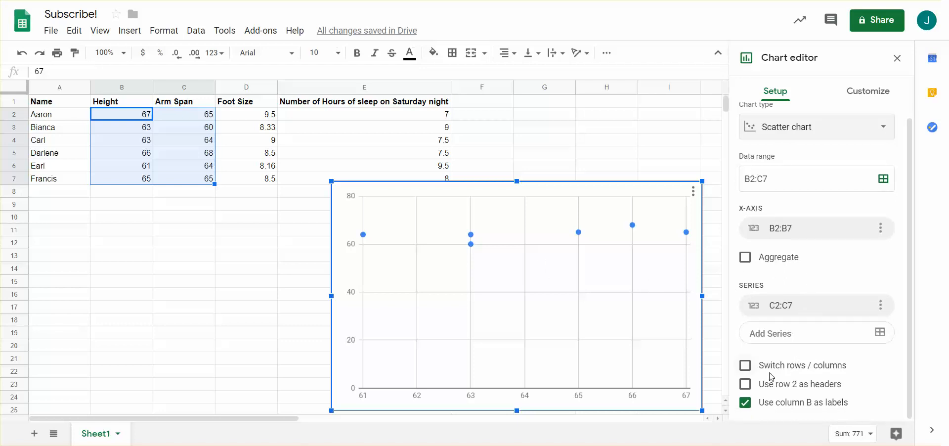
click(745, 367)
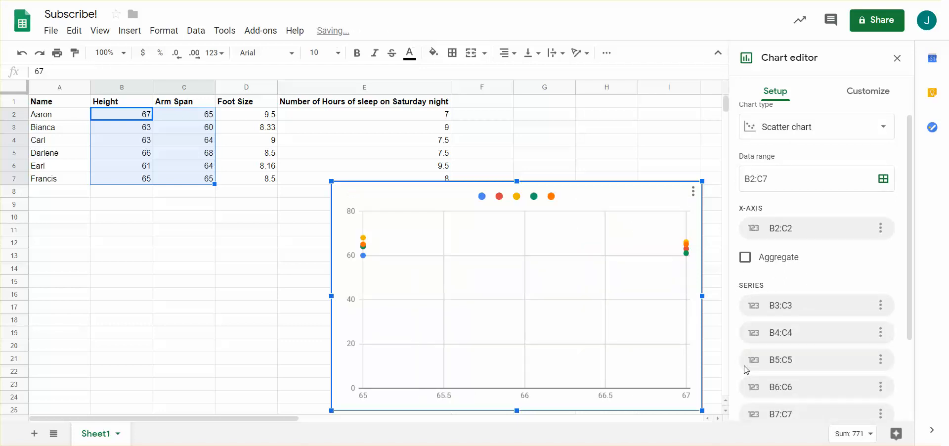
scroll(754, 352, down, 2)
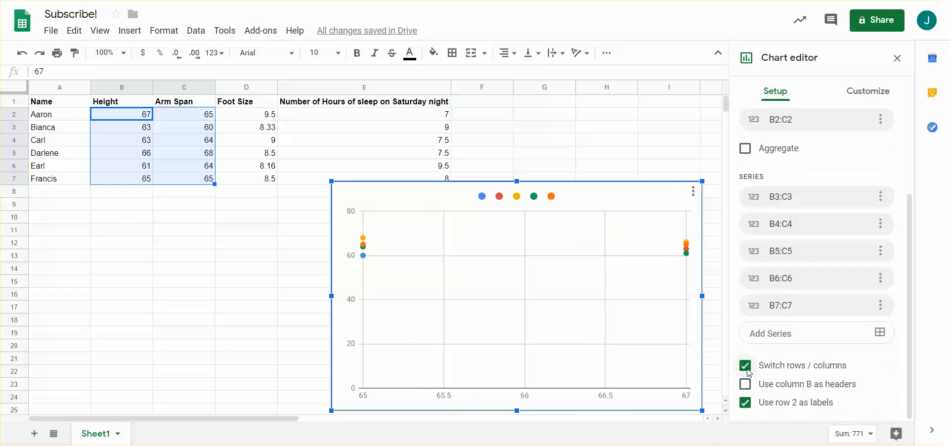
click(745, 366)
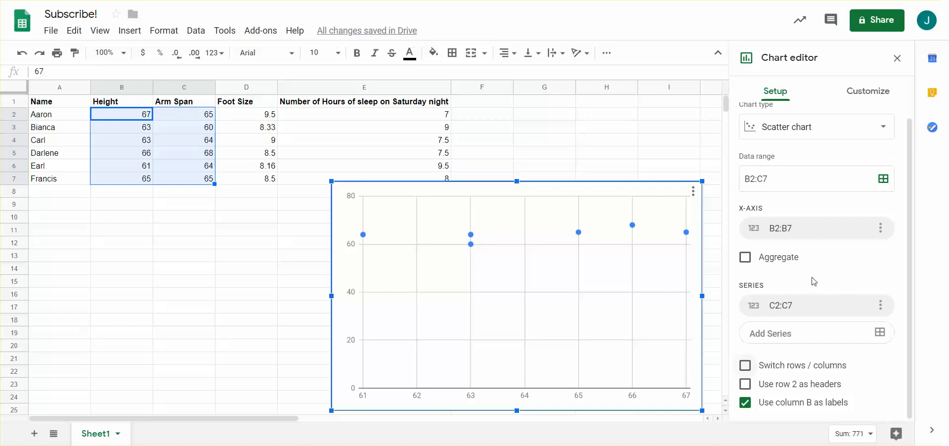
Step: Set the chart title to "Height vs. Arm Span"
click(858, 97)
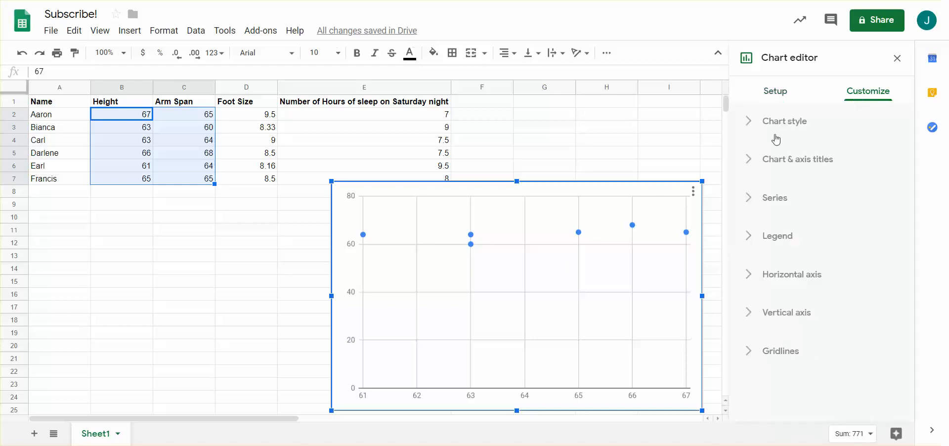
click(750, 163)
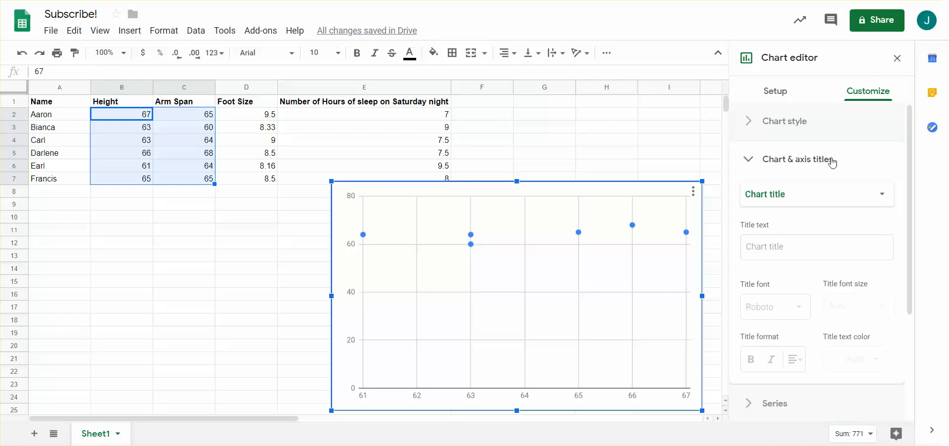
click(806, 246)
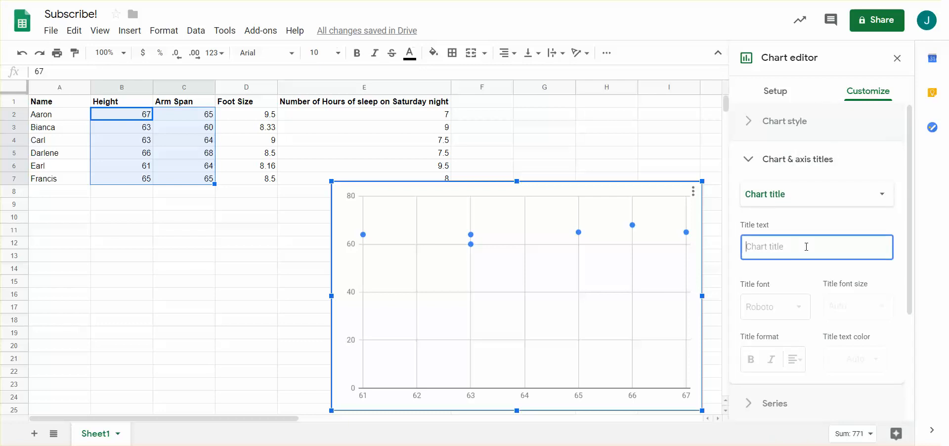
text(Height vs. Arm )
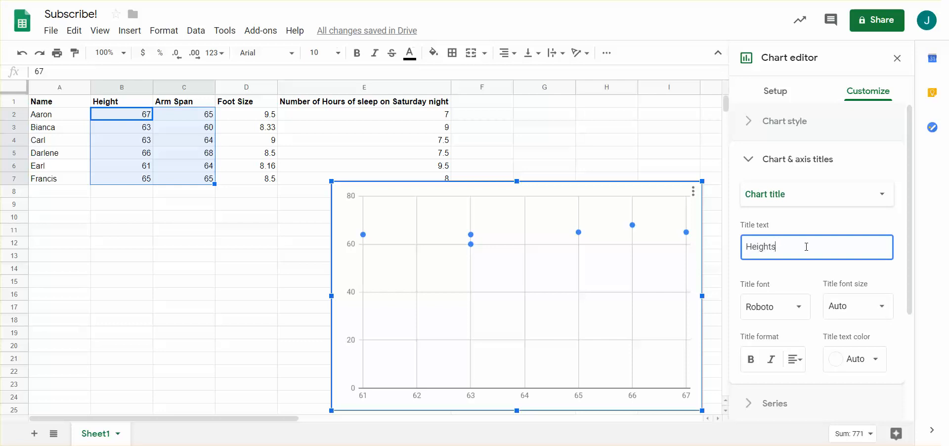
text(Span)
Step: Set the chart's horizontal axis title to "Height (in.)"
click(810, 202)
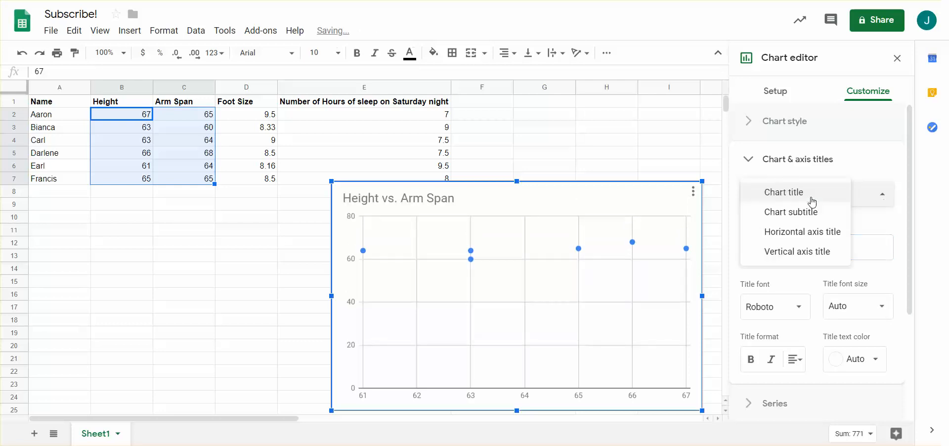
click(817, 234)
click(808, 244)
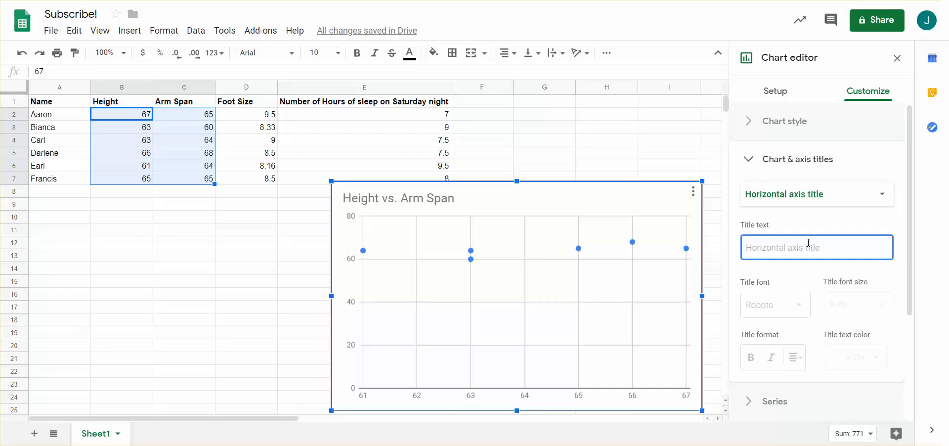
text(Height (in.)
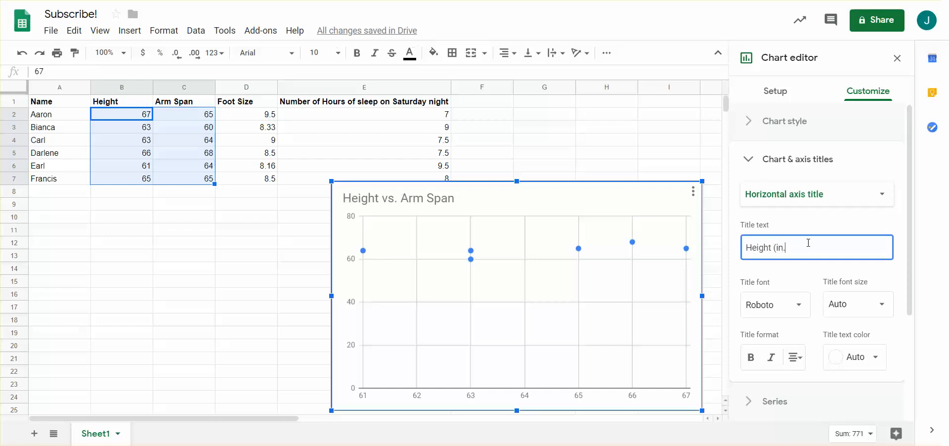
Step: Set the chart's vertical axis title to "Arm Span (in.)"
click(823, 188)
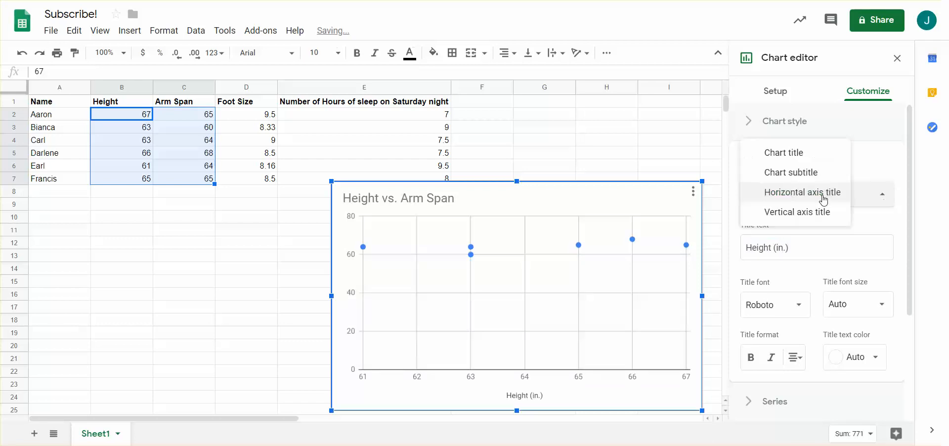
click(819, 219)
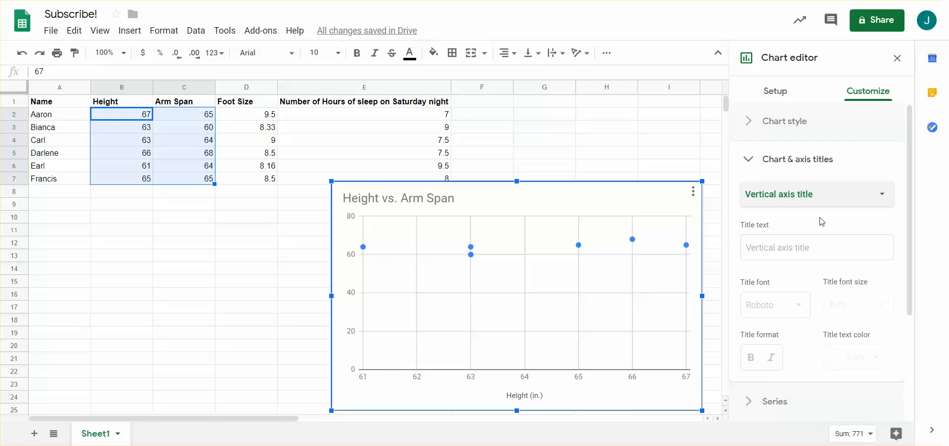
click(801, 257)
text(Arm Span (in.)
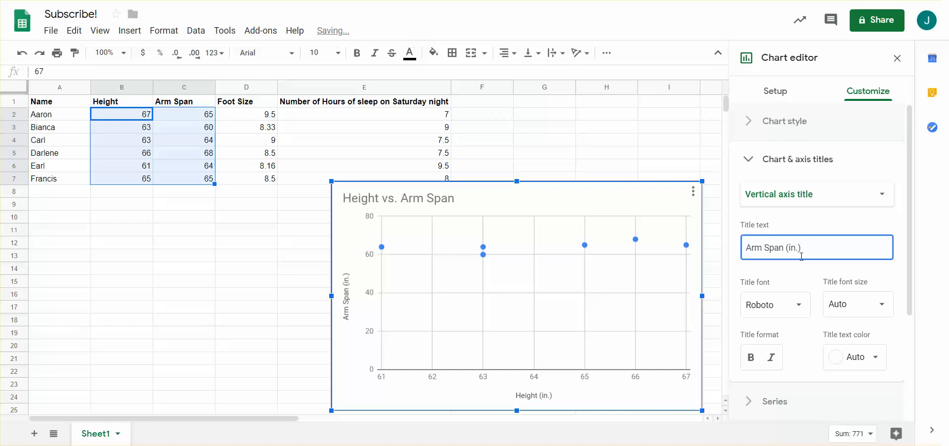
Step: Change the color of the scatter chart's data series points to green
scroll(810, 257, down, 1)
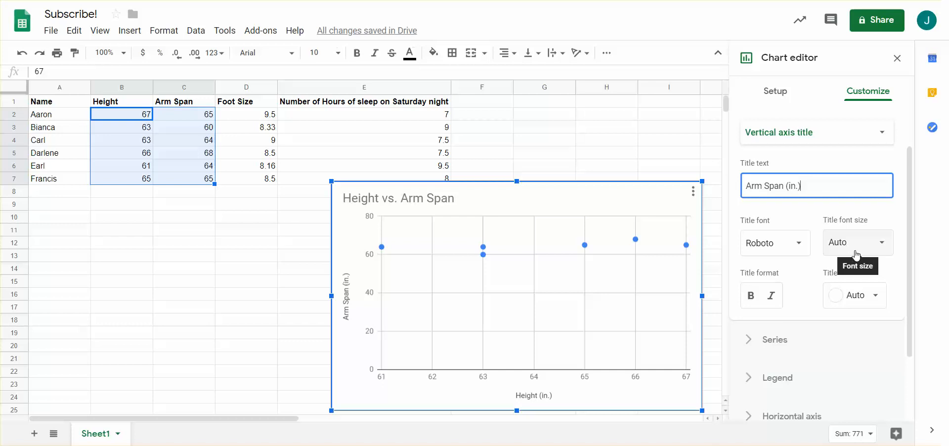
scroll(823, 282, down, 2)
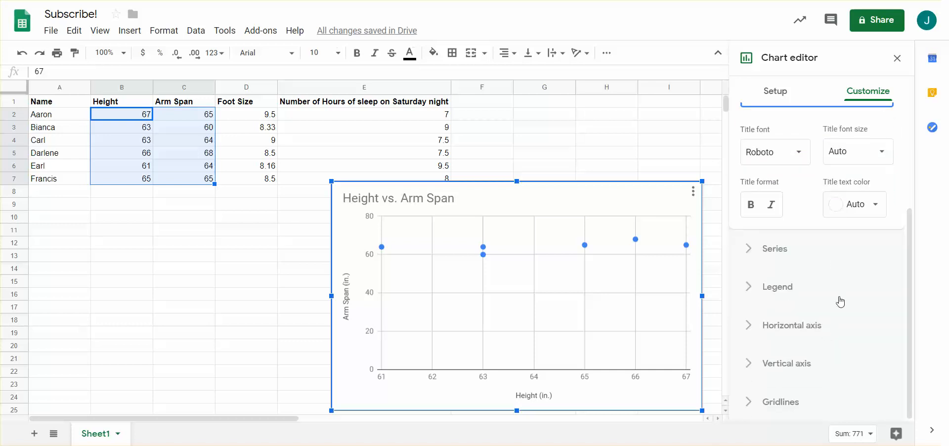
click(780, 250)
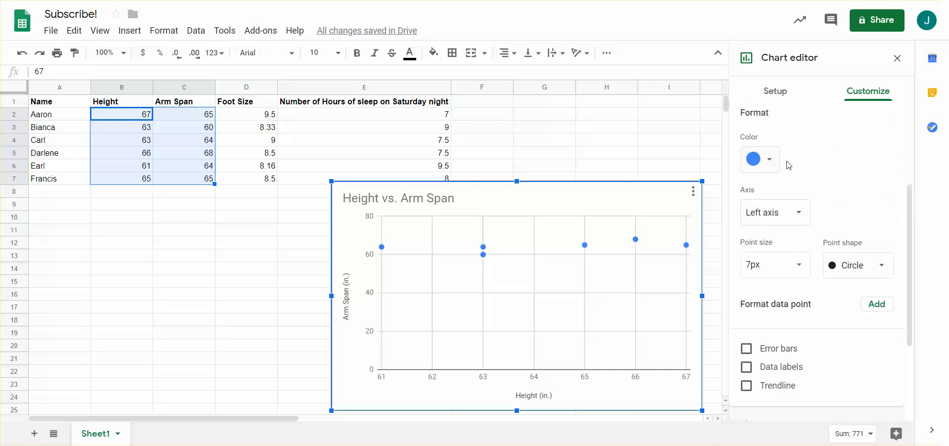
click(768, 166)
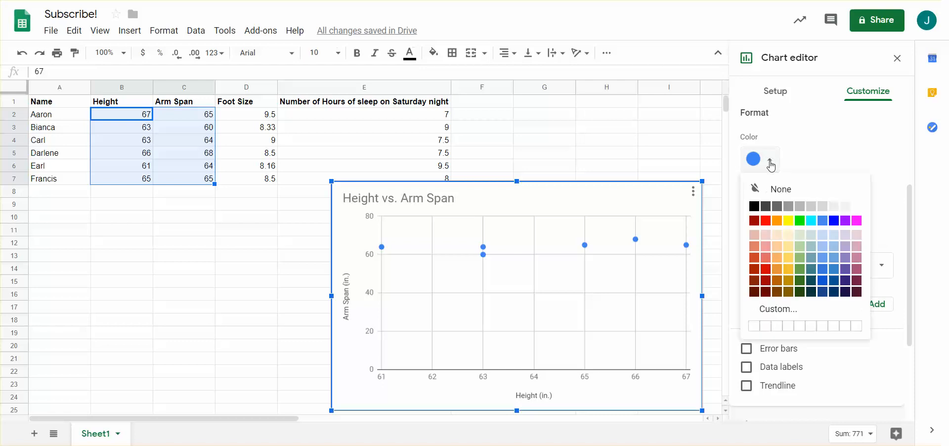
click(800, 269)
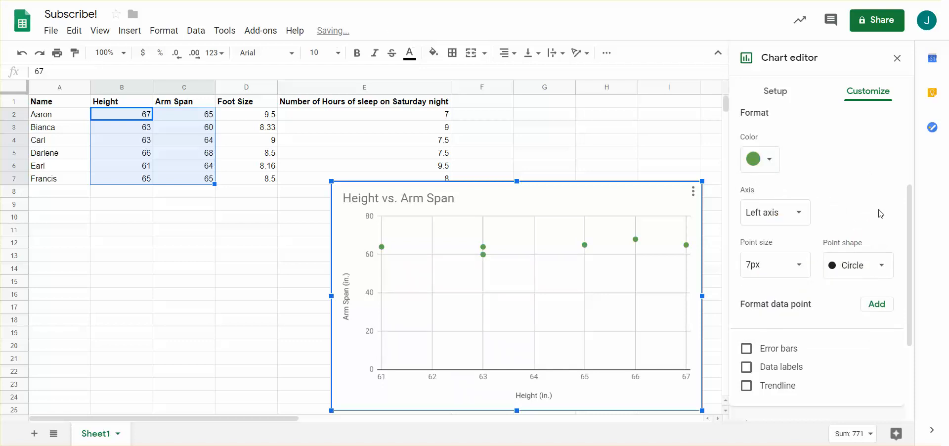
scroll(811, 239, down, 3)
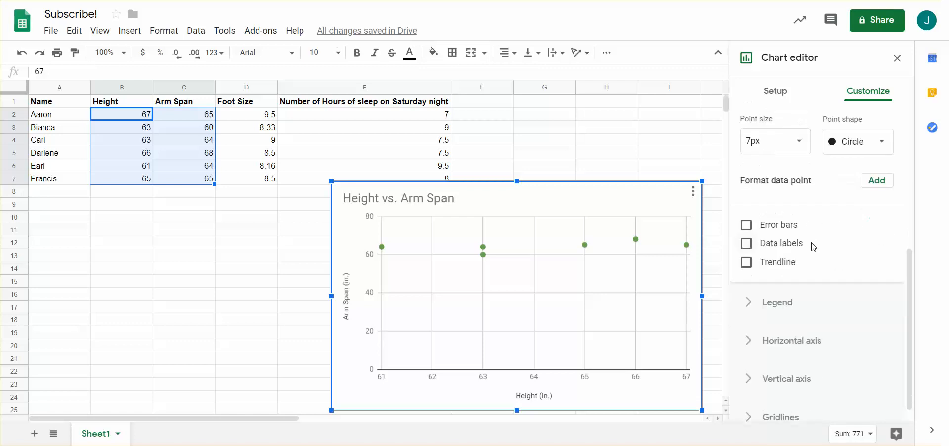
click(881, 182)
click(525, 229)
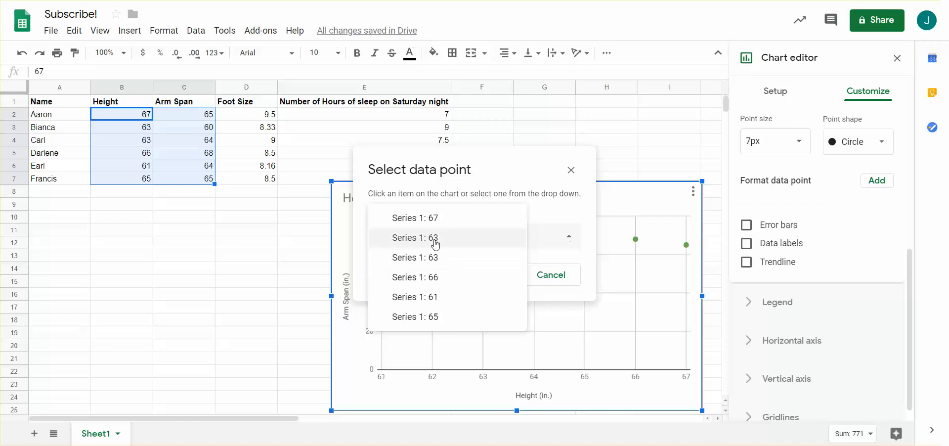
click(563, 276)
click(564, 275)
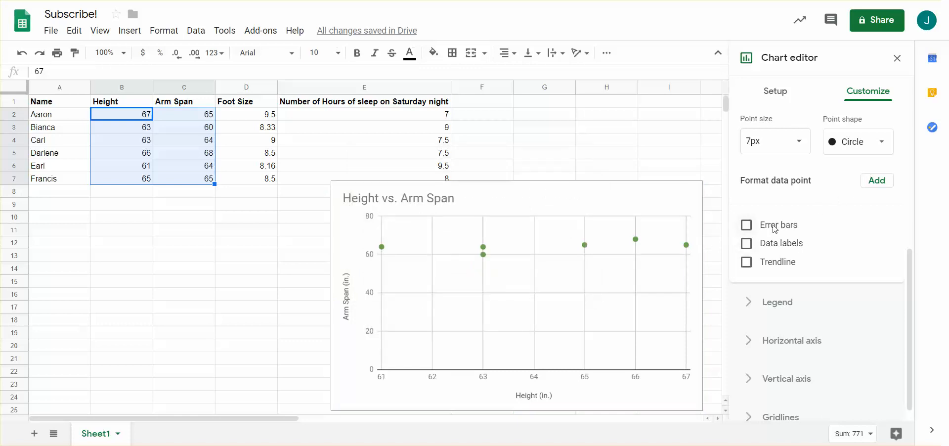
Step: Try showing data labels on the chart's points and turn them off again
click(746, 244)
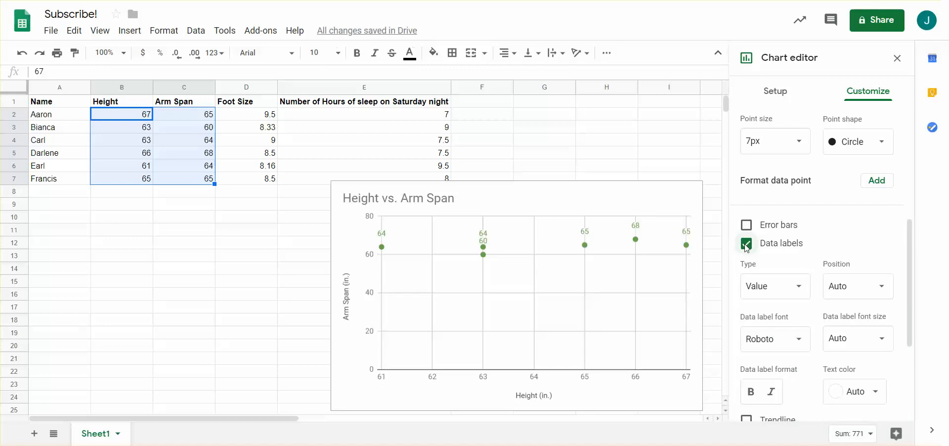
click(747, 245)
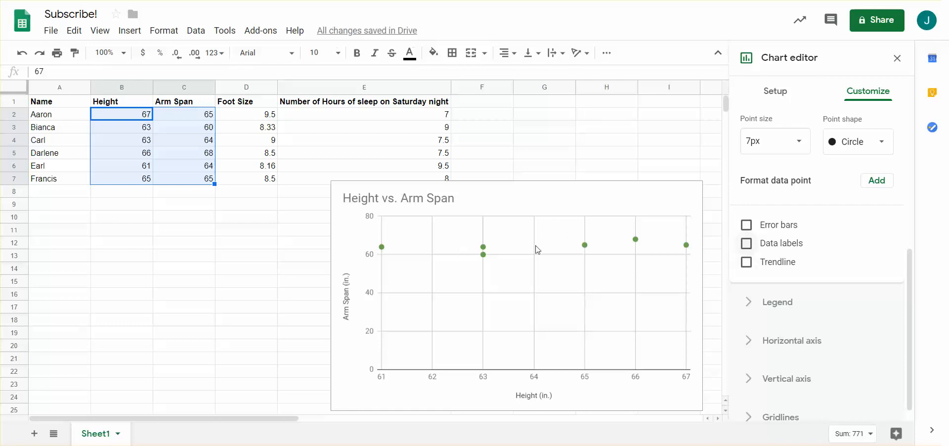
Step: Add a trendline of type Linear to the Height vs. Arm Span scatter chart
click(747, 262)
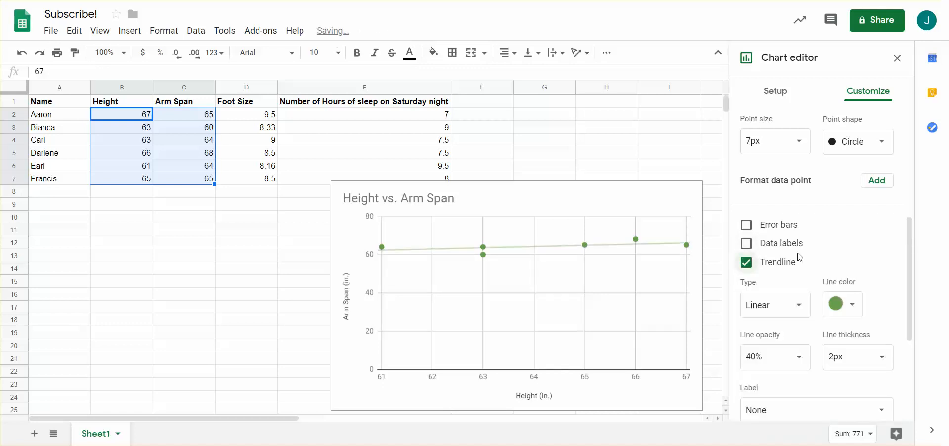
scroll(802, 257, down, 2)
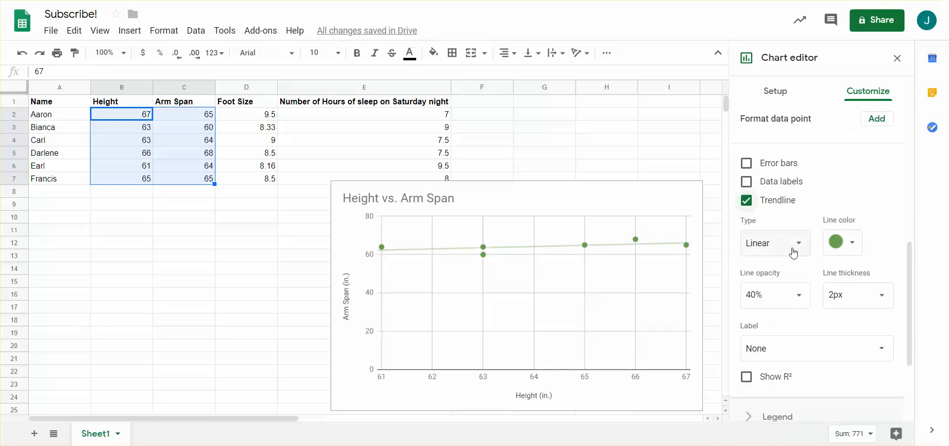
click(802, 243)
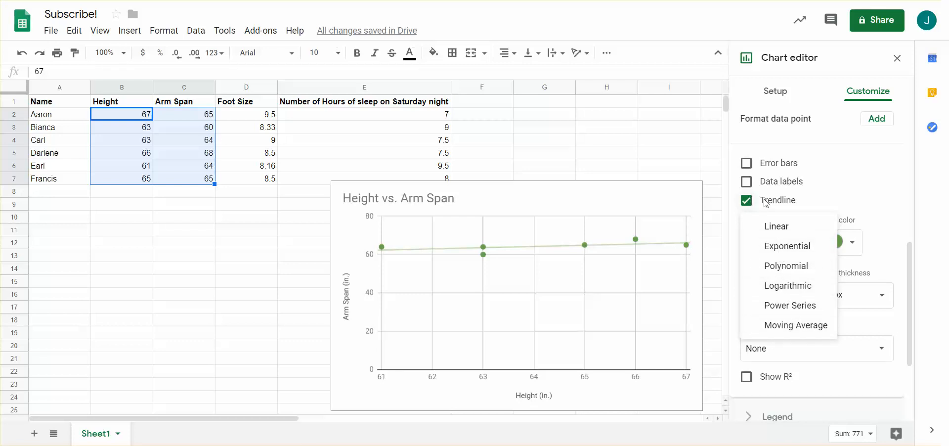
click(775, 226)
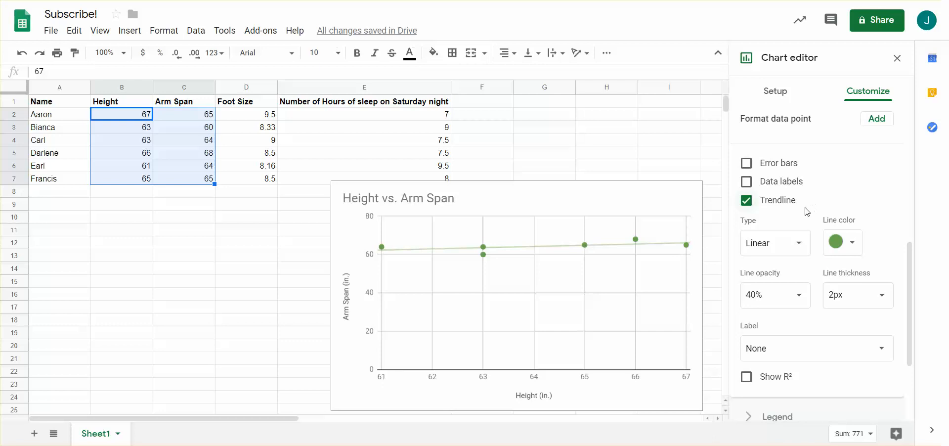
Step: Label the trendline with its equation and show its R² value in the Height vs. Arm Span chart
scroll(872, 206, down, 1)
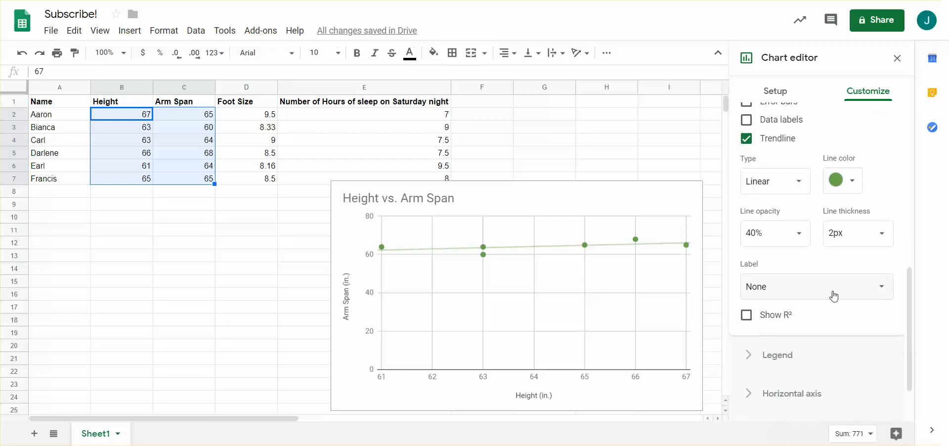
click(797, 294)
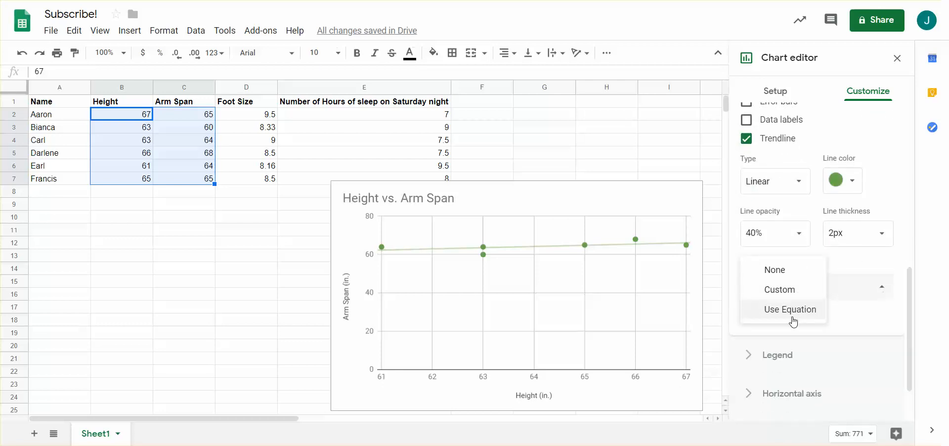
click(793, 310)
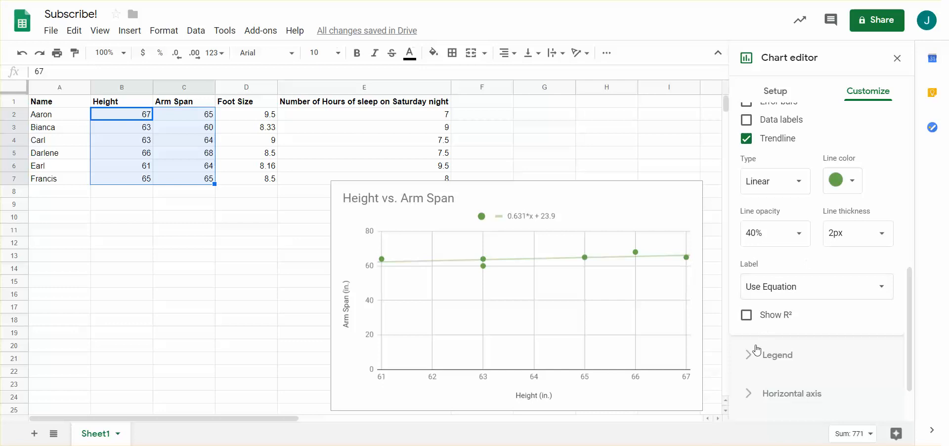
click(747, 316)
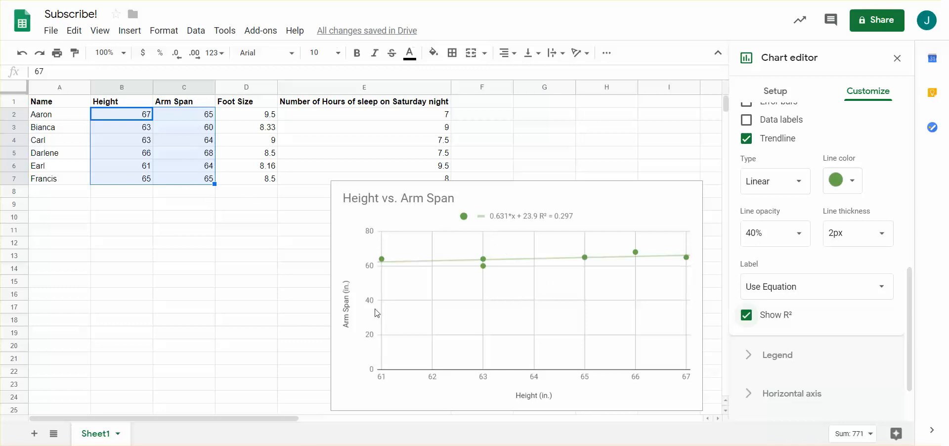
Step: Set the chart's vertical axis range to a minimum of 55 and a maximum of 70
scroll(780, 286, down, 1)
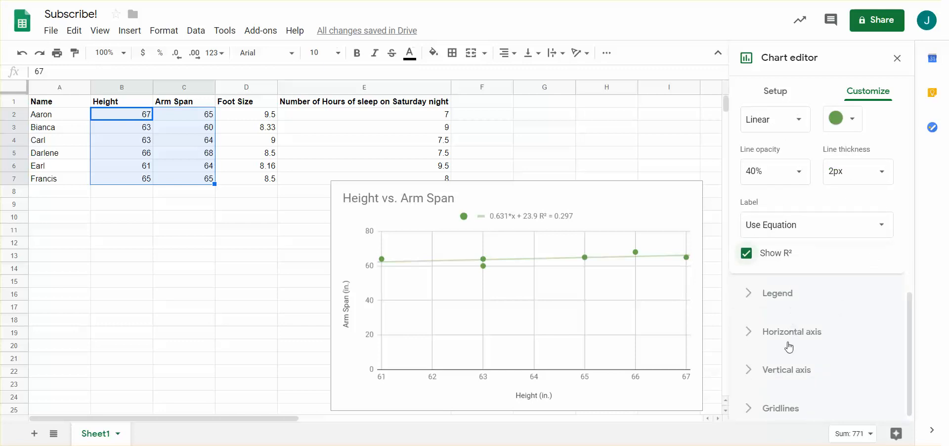
click(785, 369)
scroll(799, 342, down, 1)
scroll(791, 321, up, 1)
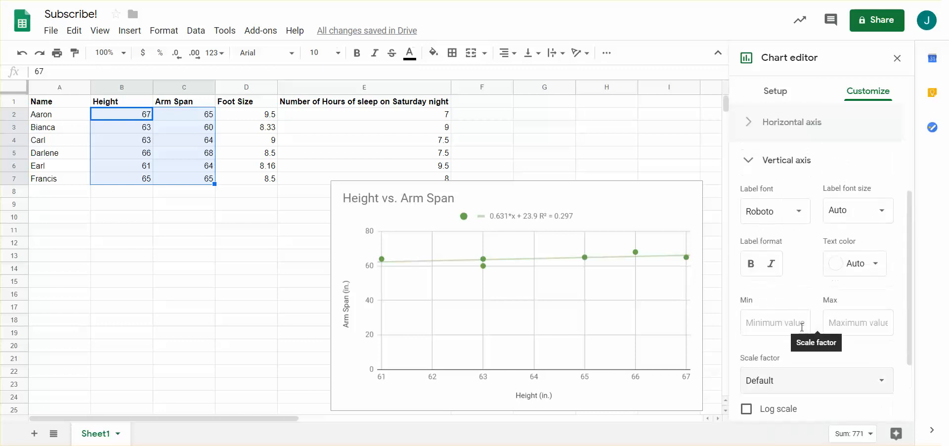
click(783, 324)
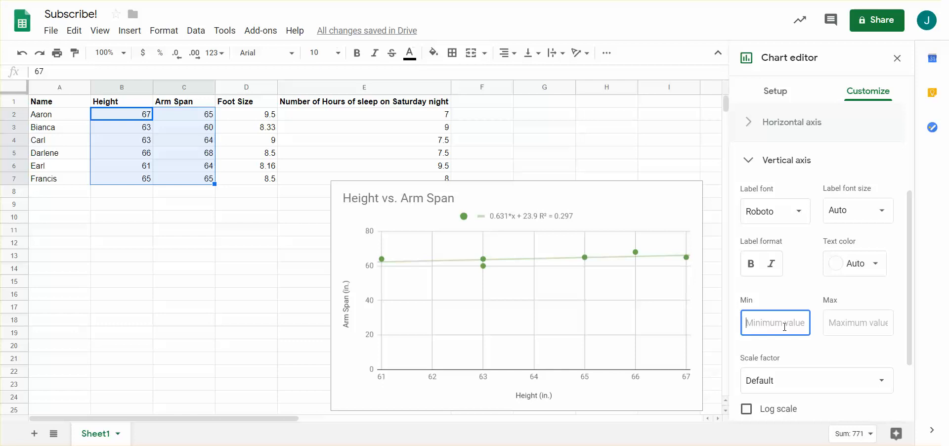
text(55)
key(Tab)
text(70)
key(Tab)
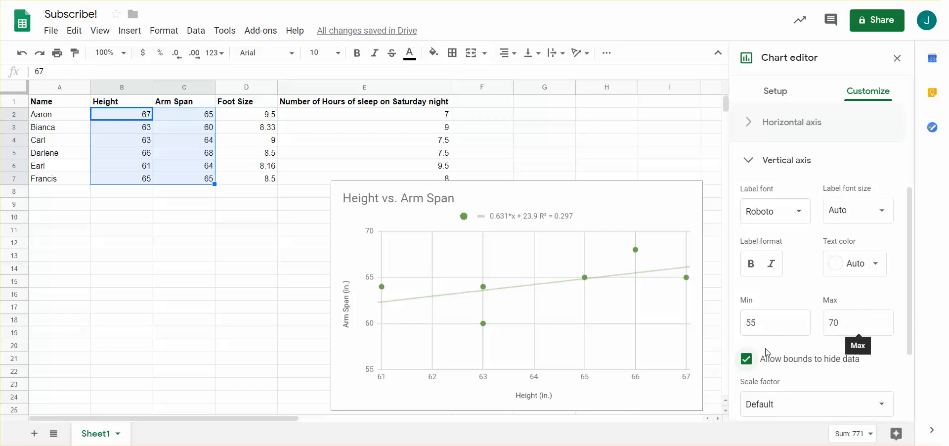
Step: Try disallowing the vertical axis bounds from hiding data, and allow it again
click(746, 359)
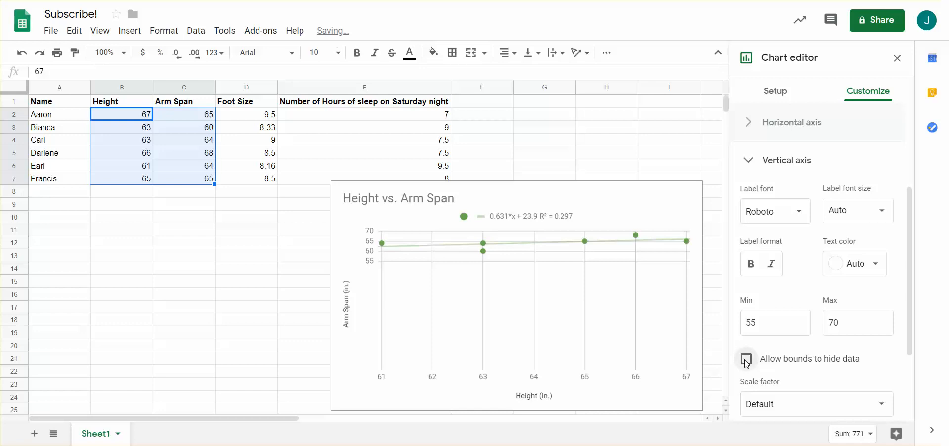
click(746, 359)
click(746, 359)
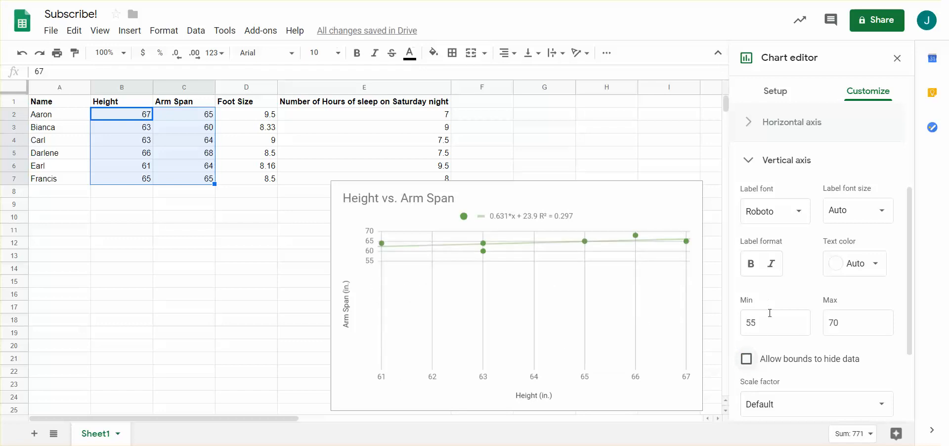
click(747, 359)
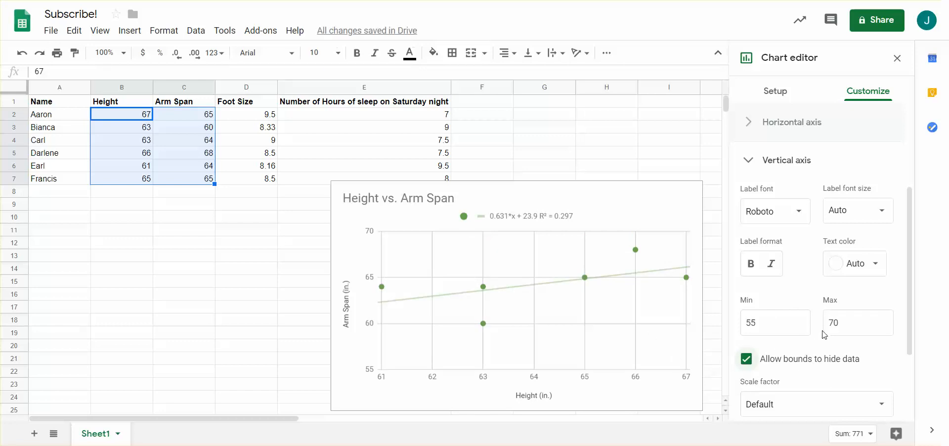
Step: Look through the vertical axis scale and number format options, the chart style options and the series section
scroll(825, 336, down, 3)
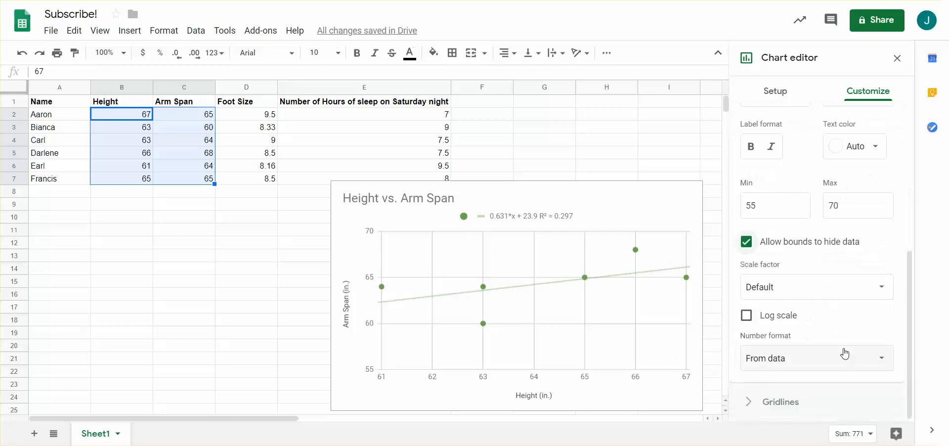
click(828, 285)
click(826, 278)
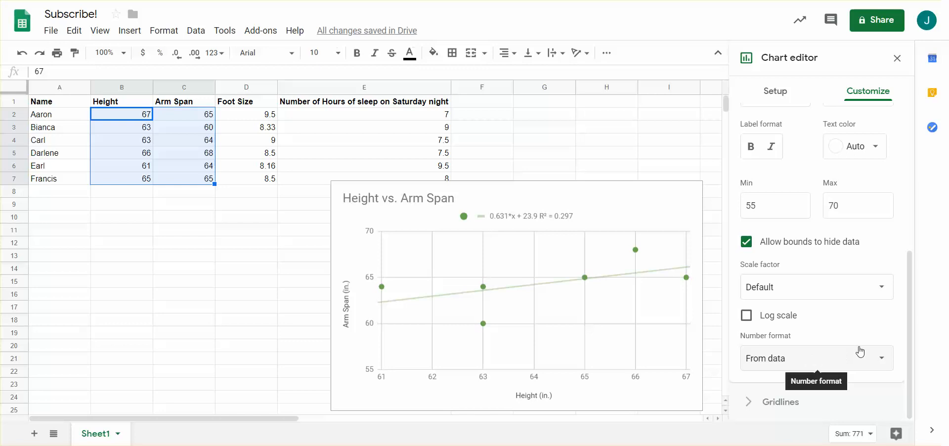
scroll(830, 326, up, 5)
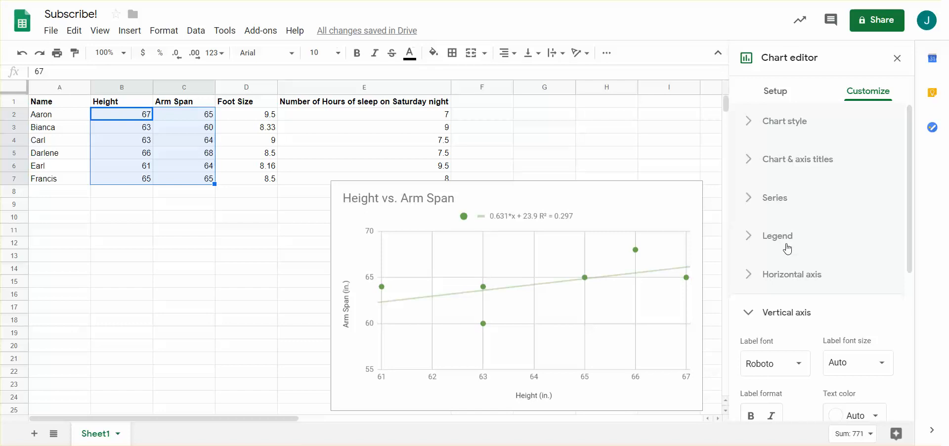
click(791, 127)
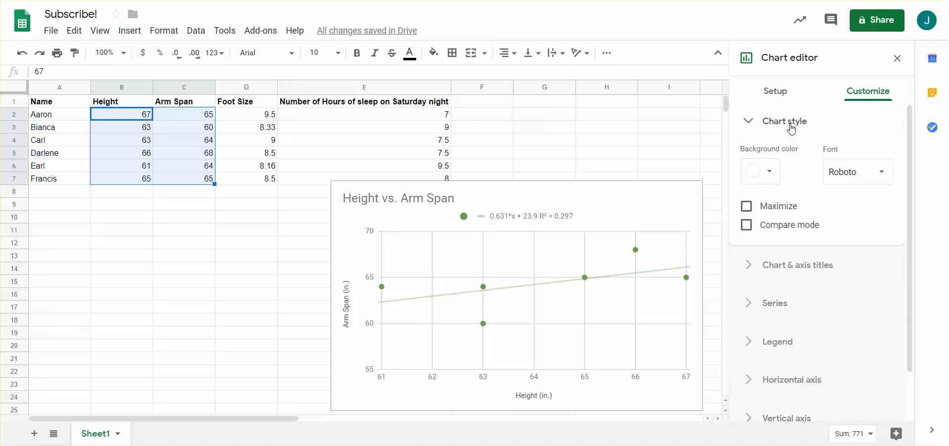
click(791, 128)
click(776, 197)
click(778, 201)
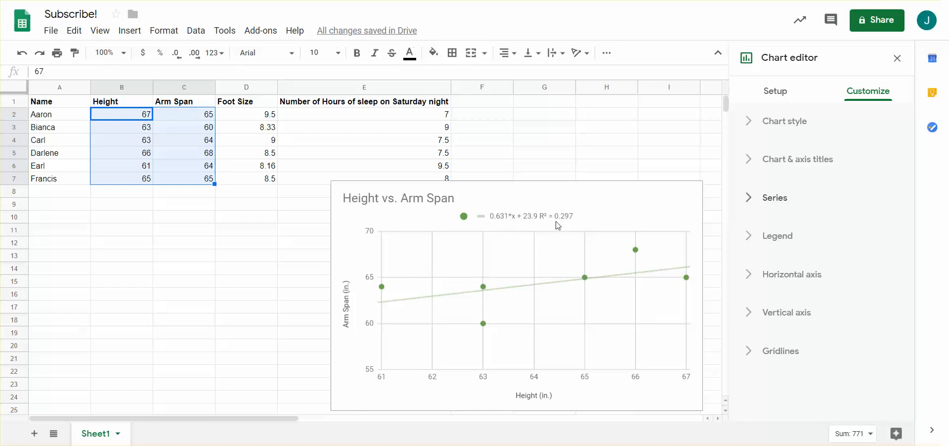
Step: Move the Height vs. Arm Span chart just below the data rows and deselect it
click(589, 204)
drag(598, 190, 618, 198)
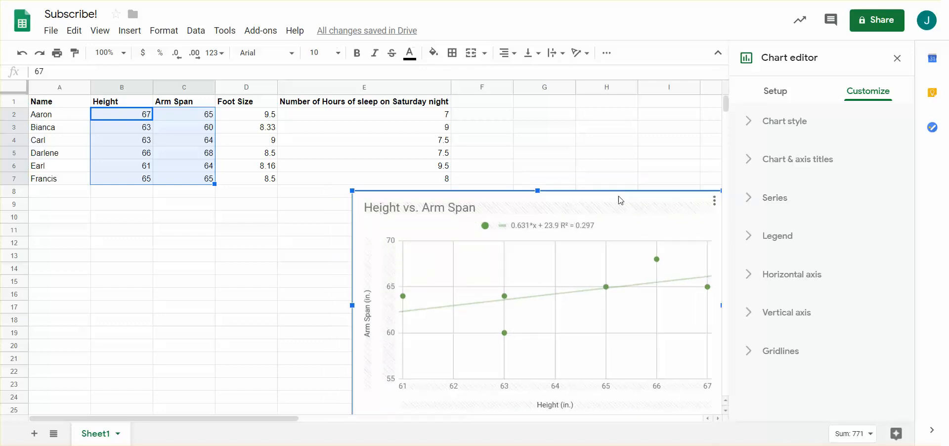
click(587, 153)
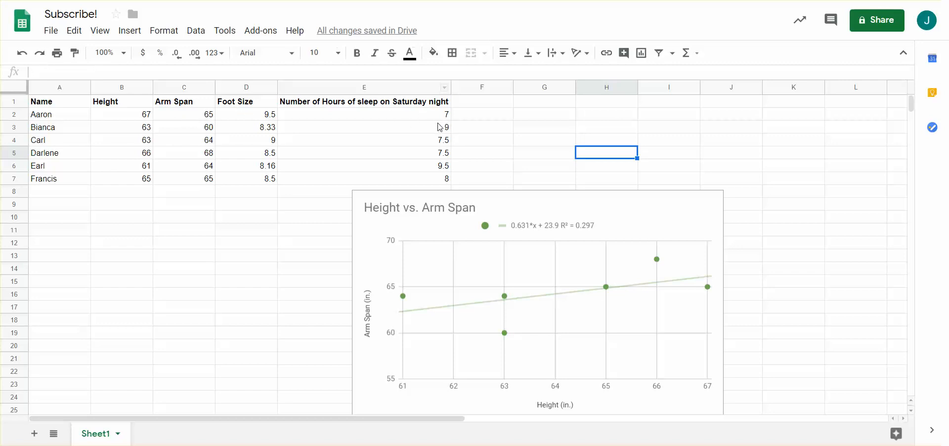
Step: Select the arm span values C2:C7 together with the Saturday night sleep hours E2:E7
drag(187, 115, 208, 183)
ctrl+drag(412, 179, 409, 120)
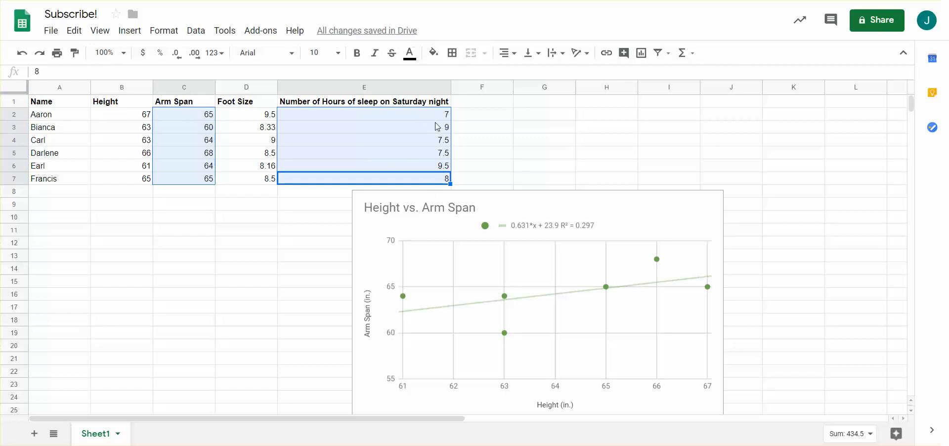
ctrl+click(376, 127)
ctrl+click(374, 149)
ctrl+click(386, 130)
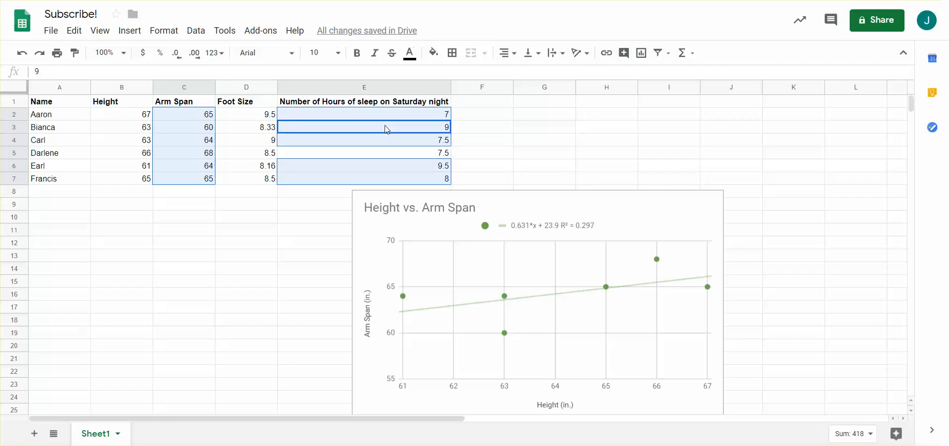
ctrl+click(389, 153)
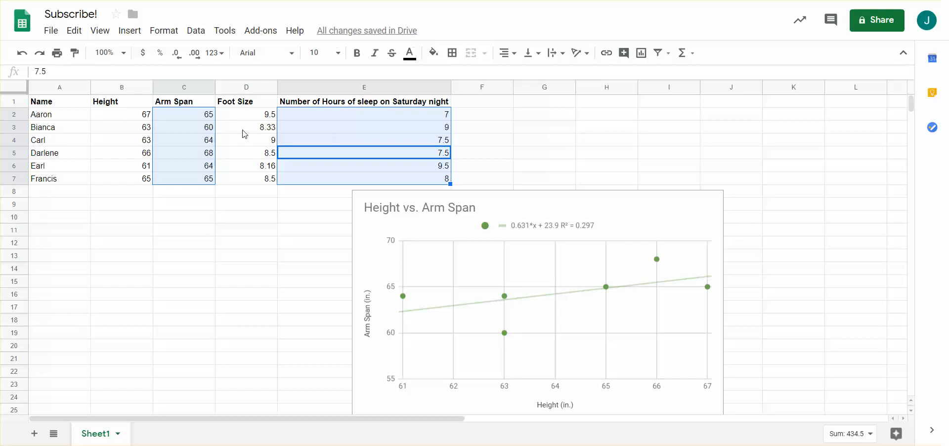
Step: Insert a chart from the selected arm span and sleep hours data and make it a scatter chart
click(642, 53)
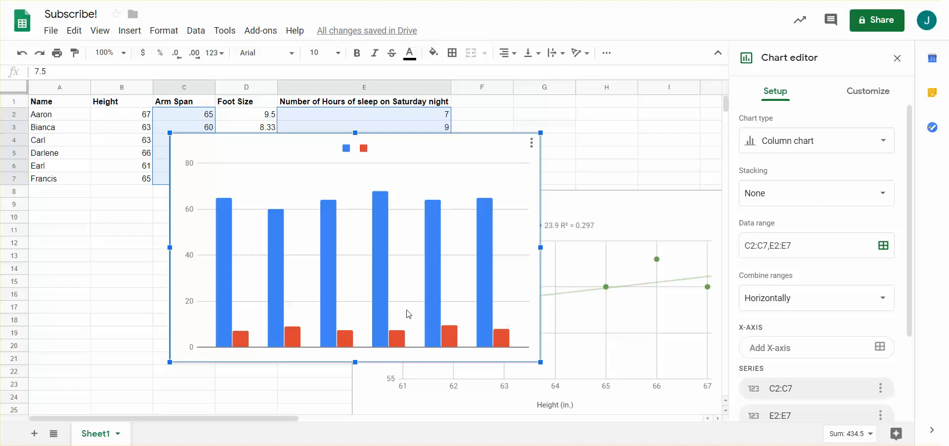
click(847, 142)
scroll(810, 223, down, 5)
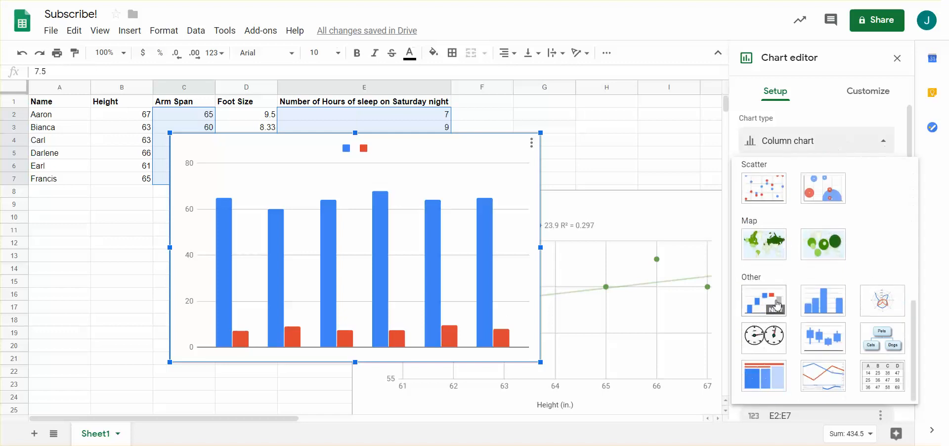
scroll(771, 247, up, 2)
click(765, 251)
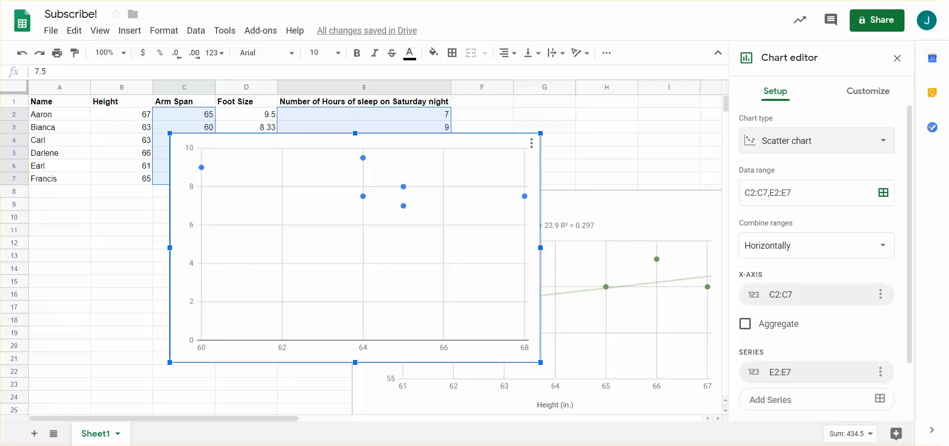
Step: Add a trendline to the data series of the arm span versus sleep hours scatter chart
click(868, 91)
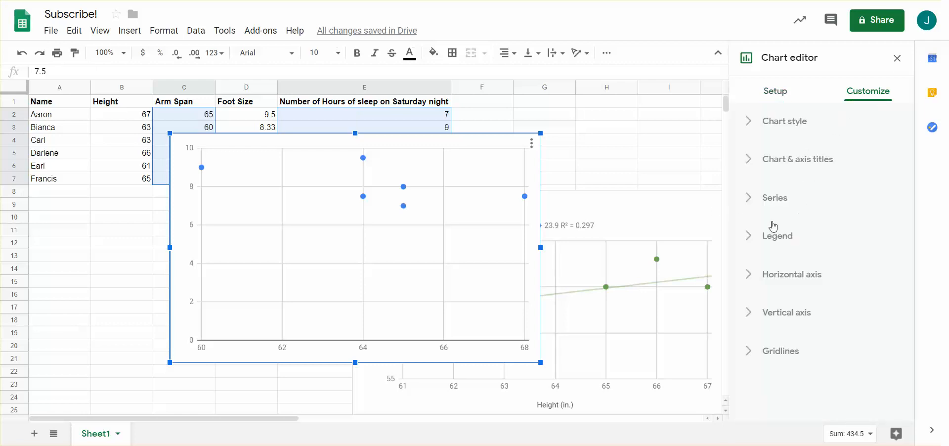
click(748, 210)
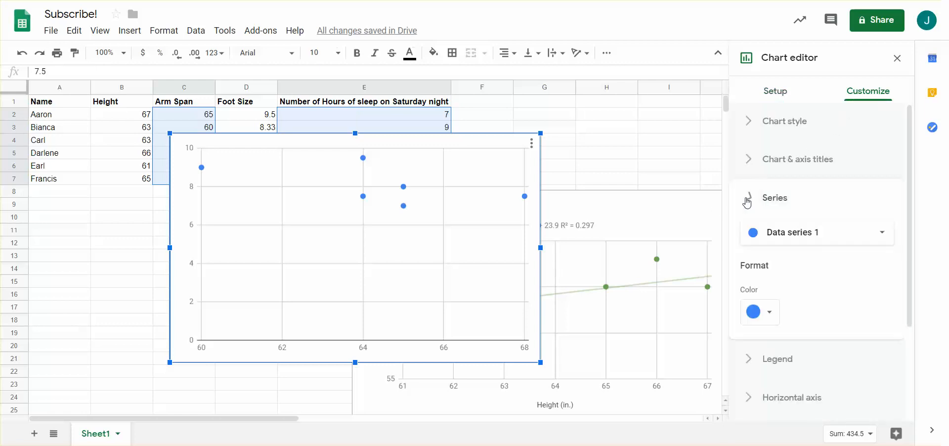
scroll(753, 262, down, 3)
scroll(770, 378, down, 1)
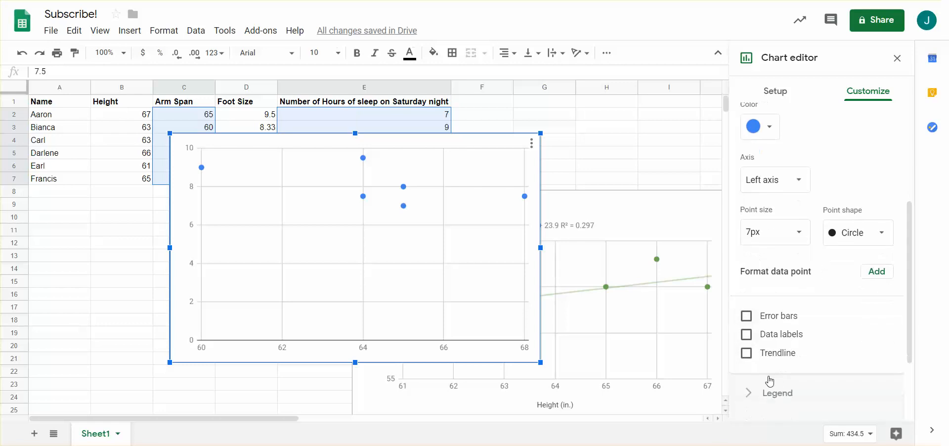
click(772, 352)
Step: Label the new chart's trendline with its equation and R² value, and move the chart down and to the left
scroll(773, 346, down, 3)
click(781, 378)
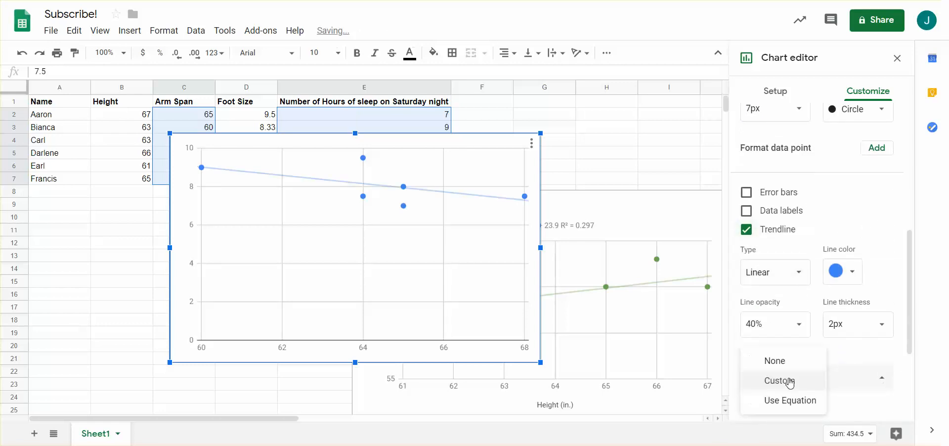
click(784, 410)
scroll(748, 344, down, 1)
click(747, 344)
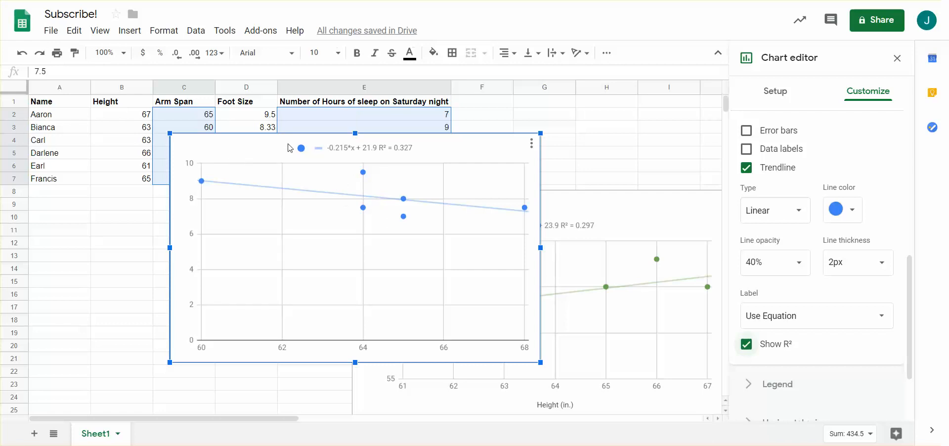
drag(498, 151, 448, 183)
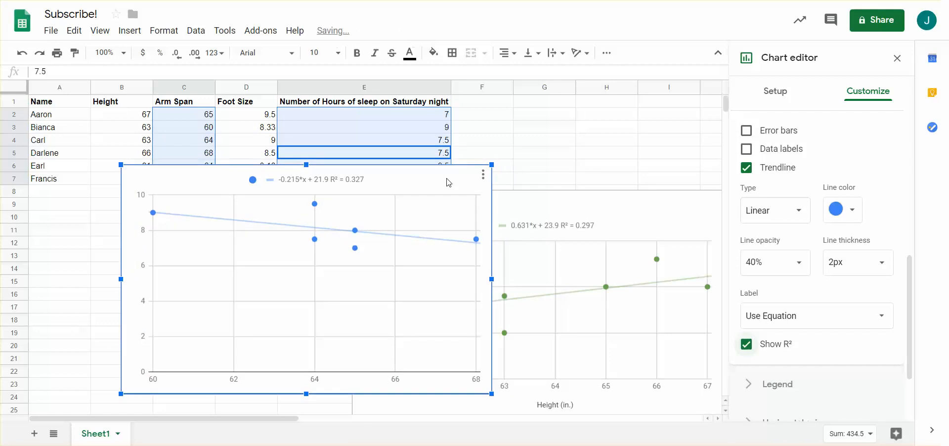